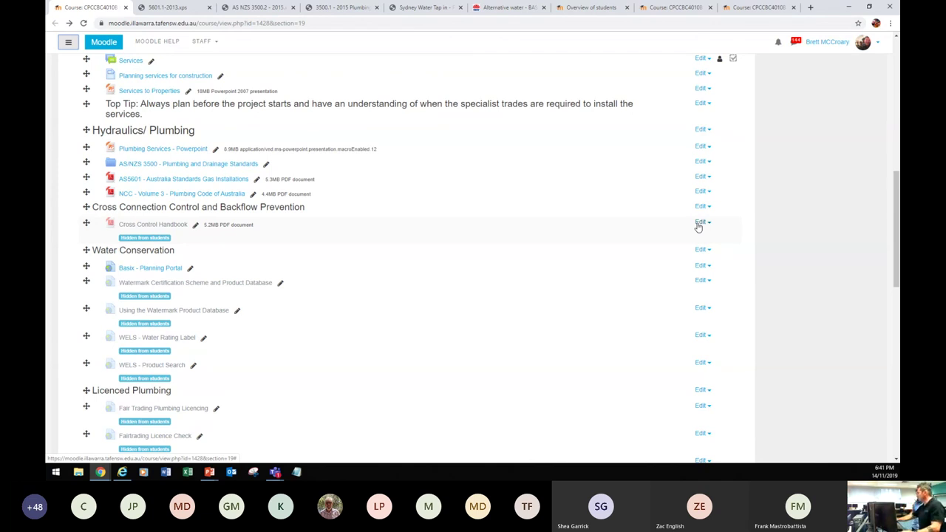
Step: Make the hidden Cross Control Handbook visible to students, view the PDF, and return to the course page
{"action": "left_click", "coordinate": [698, 224]}
{"action": "left_click", "coordinate": [668, 293]}
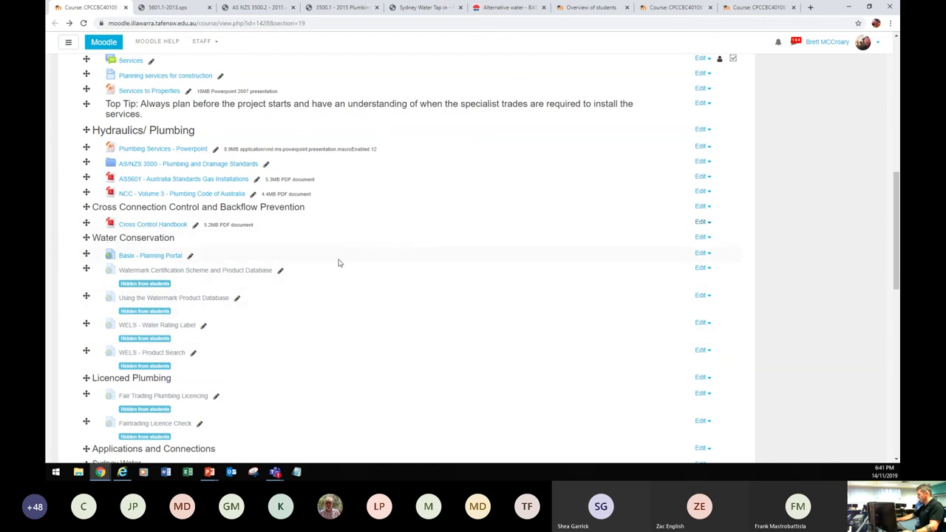
{"action": "left_click", "coordinate": [159, 224]}
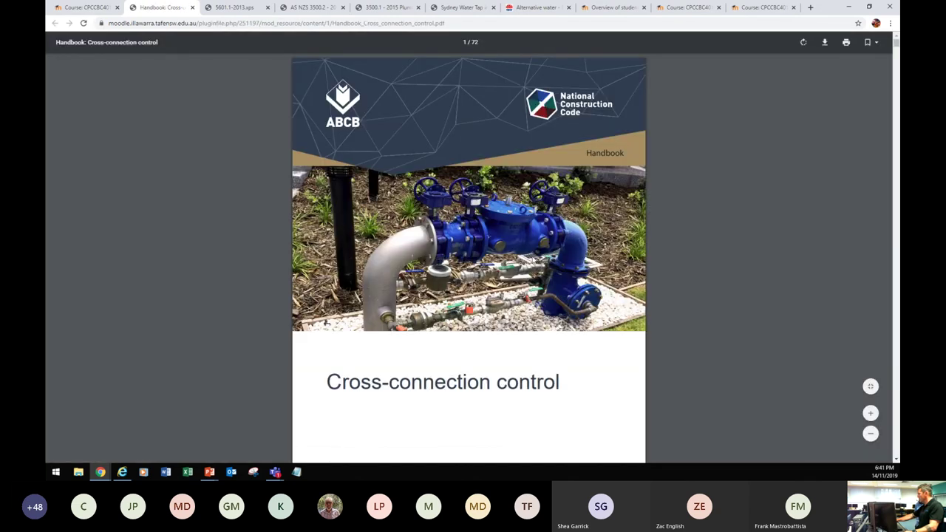
{"action": "left_click", "coordinate": [76, 9]}
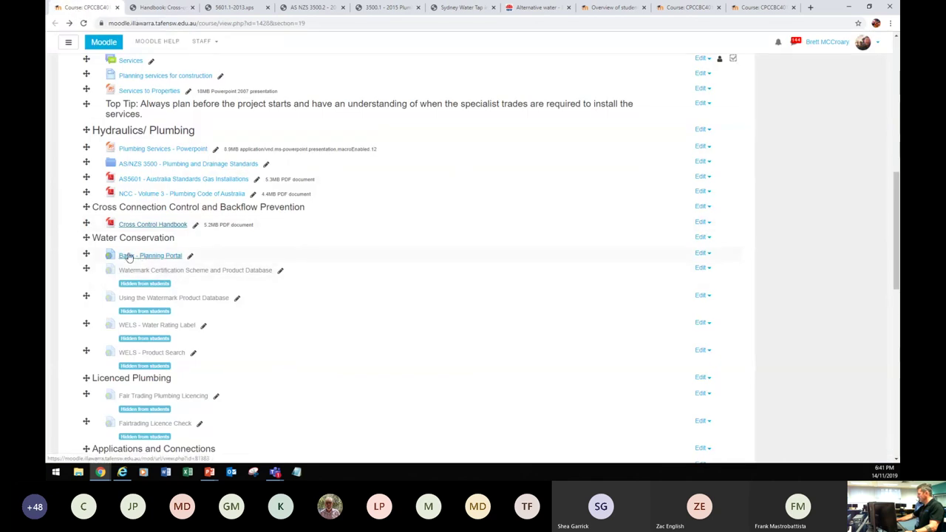
{"action": "left_click", "coordinate": [165, 9]}
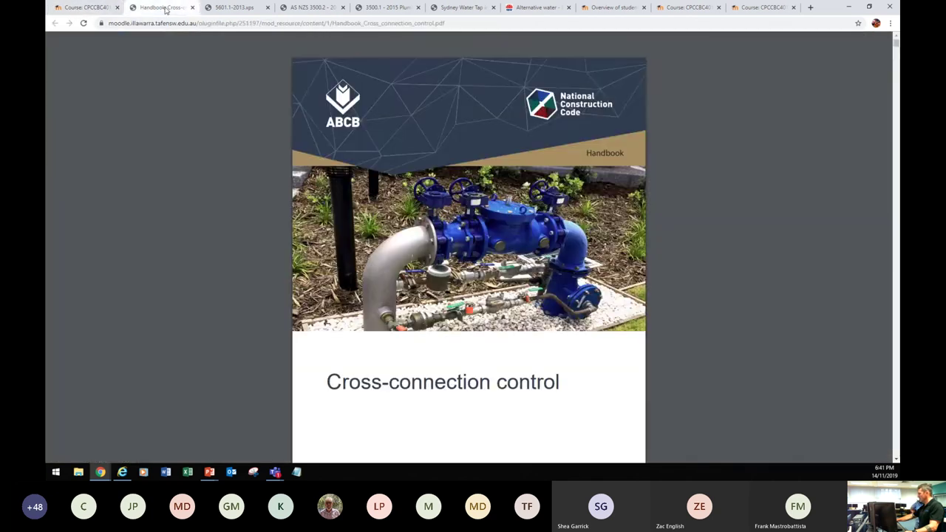
{"action": "left_click", "coordinate": [76, 9]}
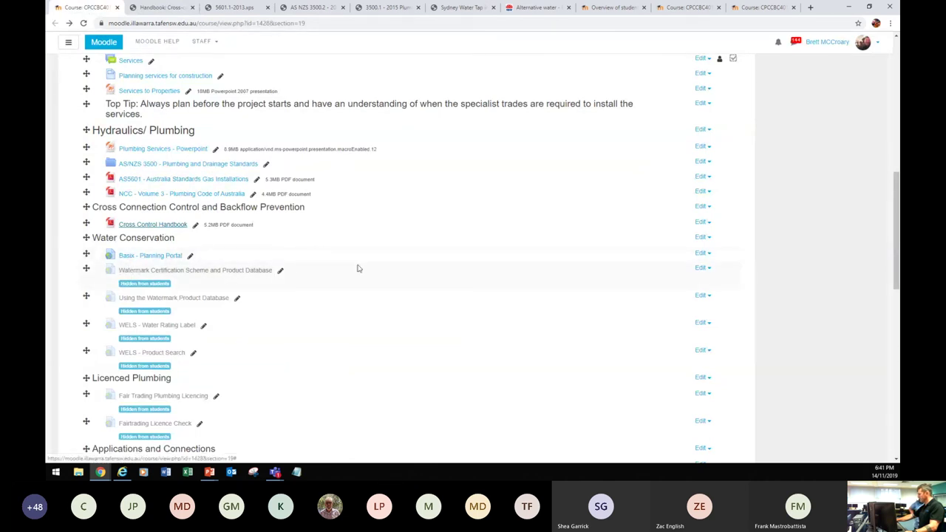
Step: Make the Watermark Certification Scheme and Product Database link visible to students, view its page, and return to the course
{"action": "left_click", "coordinate": [702, 271]}
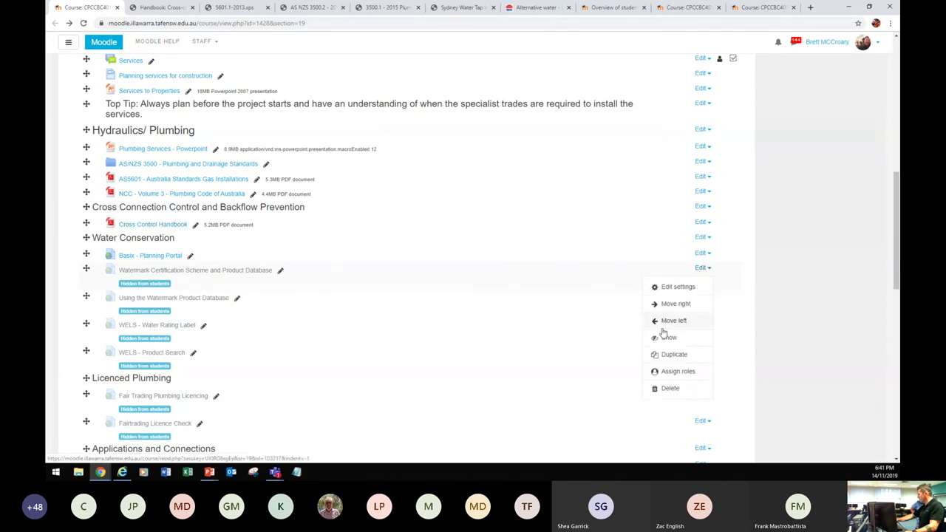
{"action": "left_click", "coordinate": [668, 335]}
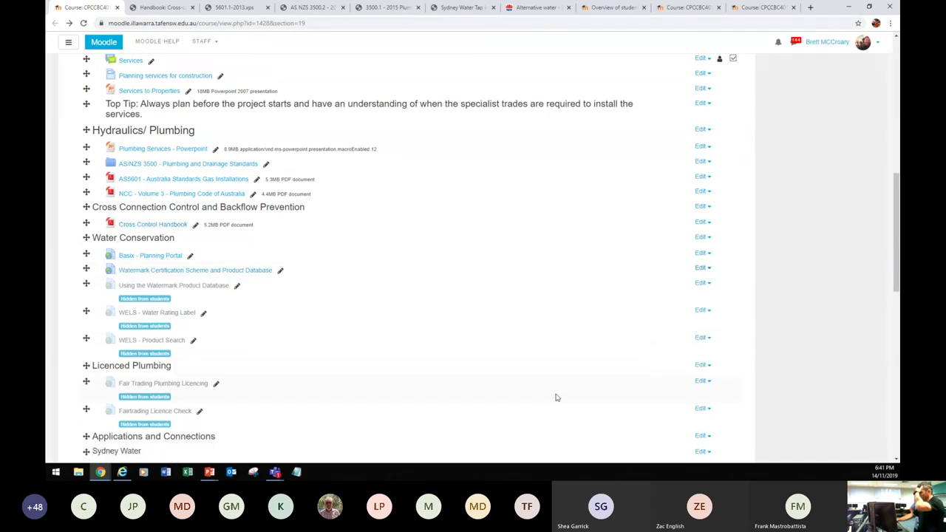
{"action": "left_click", "coordinate": [237, 270]}
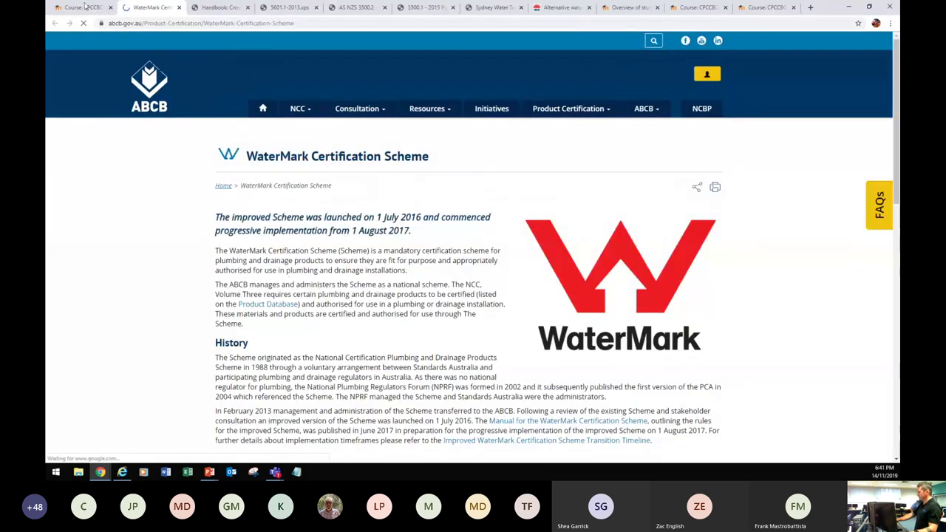
{"action": "left_click", "coordinate": [85, 8]}
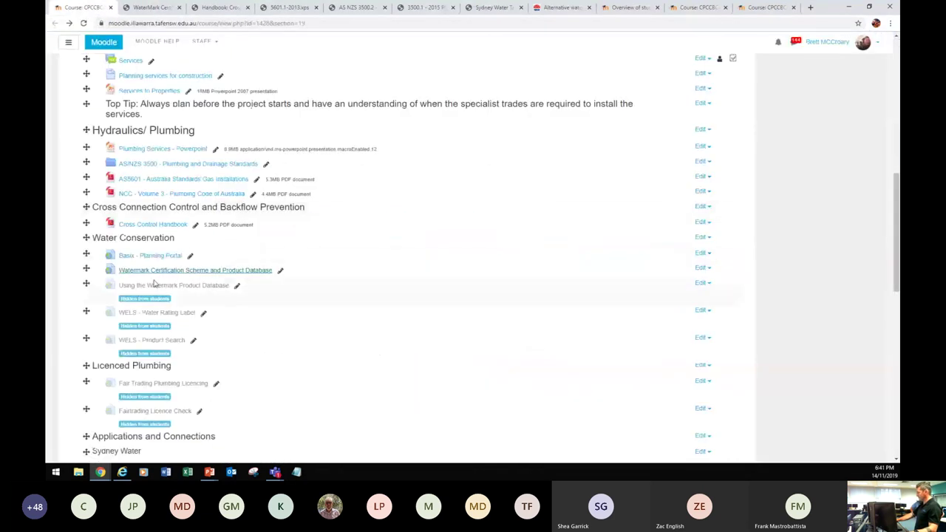
Step: Make Using the Watermark Product Database and WELS - Water Rating Label visible to students under Water Conservation
{"action": "left_click", "coordinate": [700, 283]}
{"action": "left_click", "coordinate": [671, 352]}
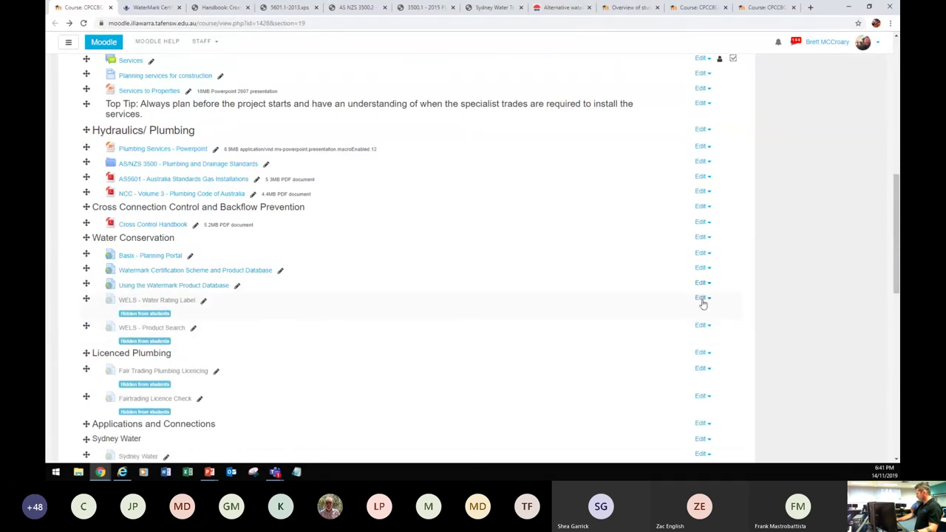
{"action": "left_click", "coordinate": [701, 298]}
{"action": "left_click", "coordinate": [672, 365]}
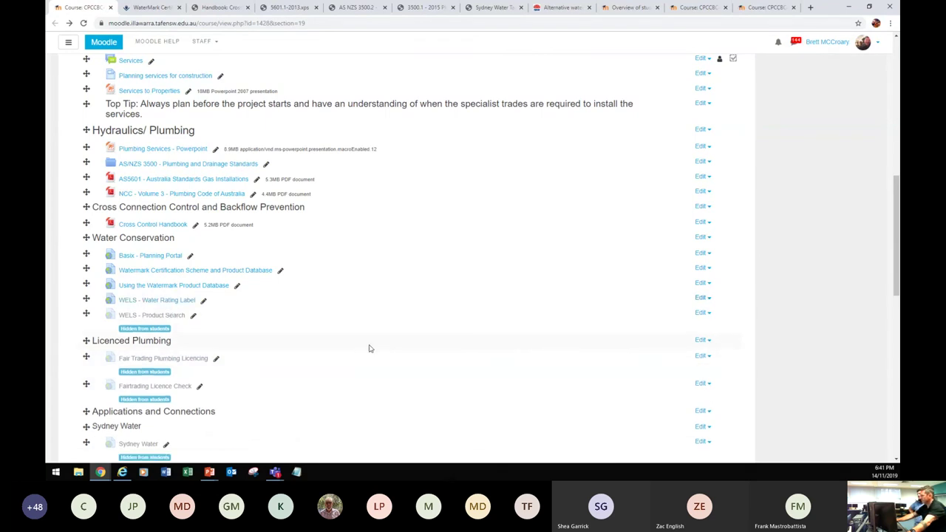
Step: View the WELS - Water Rating Label page and, back in the course, make WELS - Product Search visible to students
{"action": "left_click", "coordinate": [155, 301]}
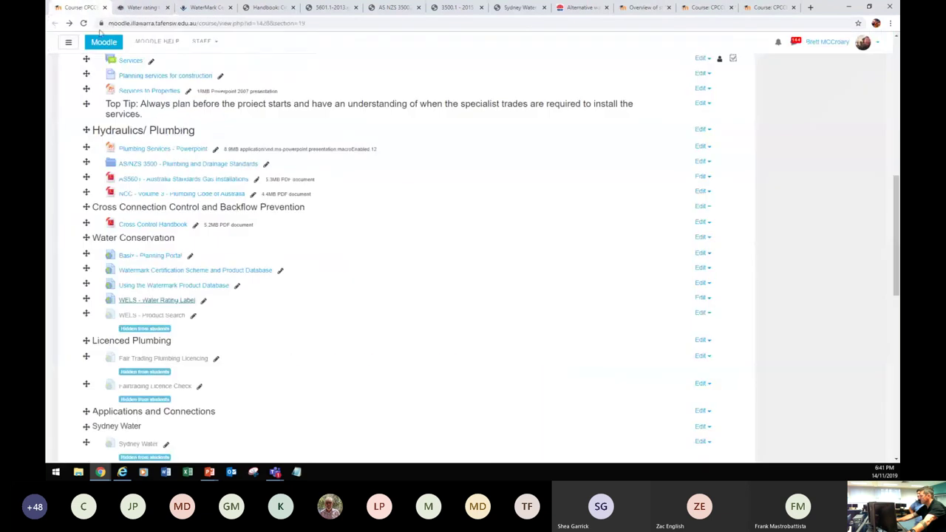
{"action": "left_click", "coordinate": [81, 7]}
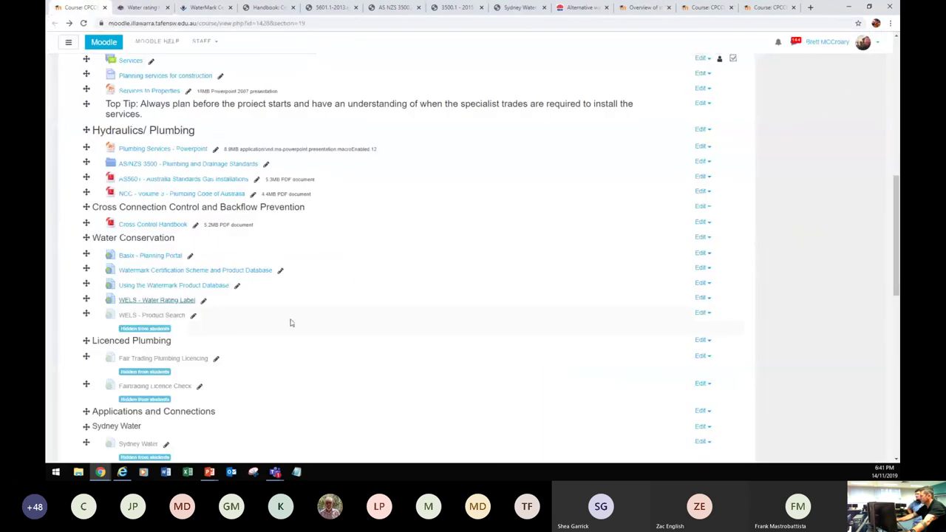
{"action": "left_click", "coordinate": [702, 312]}
{"action": "left_click", "coordinate": [670, 382]}
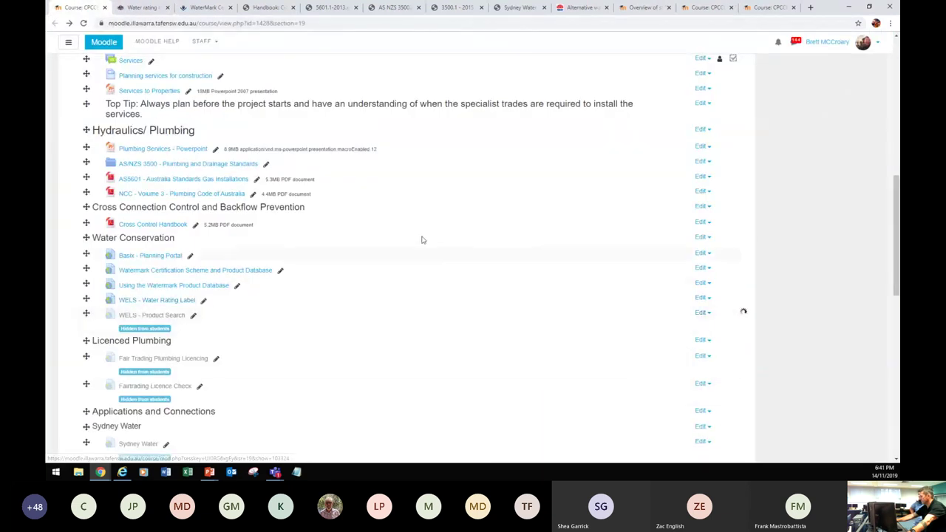
Step: Make Fair Trading Plumbing Licencing and Fairtrading Licence Check visible to students under Licenced Plumbing
{"action": "scroll", "coordinate": [419, 267], "scroll_direction": "down", "scroll_amount": 2}
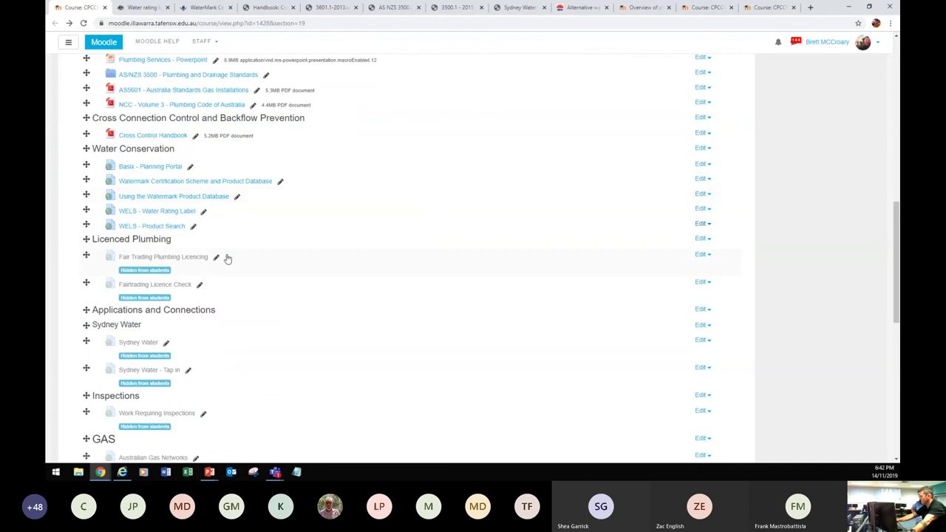
{"action": "left_click", "coordinate": [699, 255]}
{"action": "left_click", "coordinate": [670, 324]}
{"action": "left_click", "coordinate": [703, 270]}
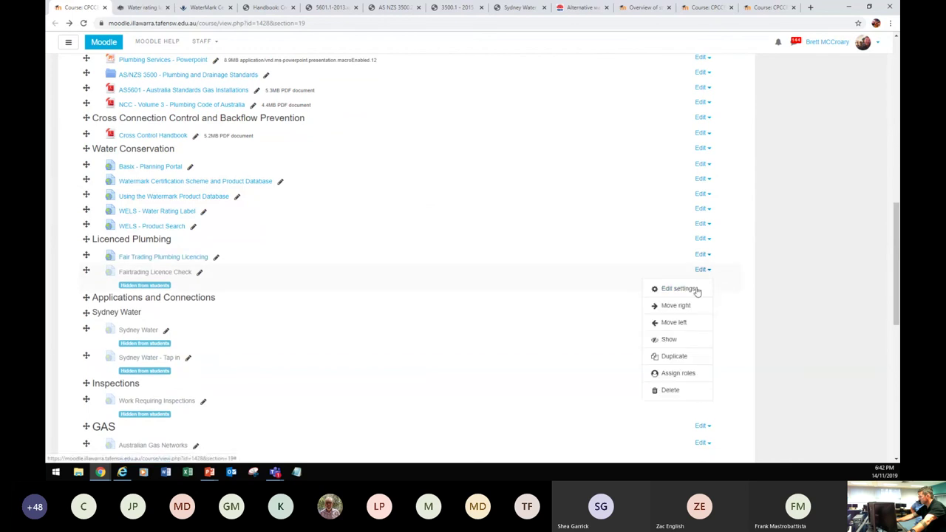
{"action": "left_click", "coordinate": [675, 338]}
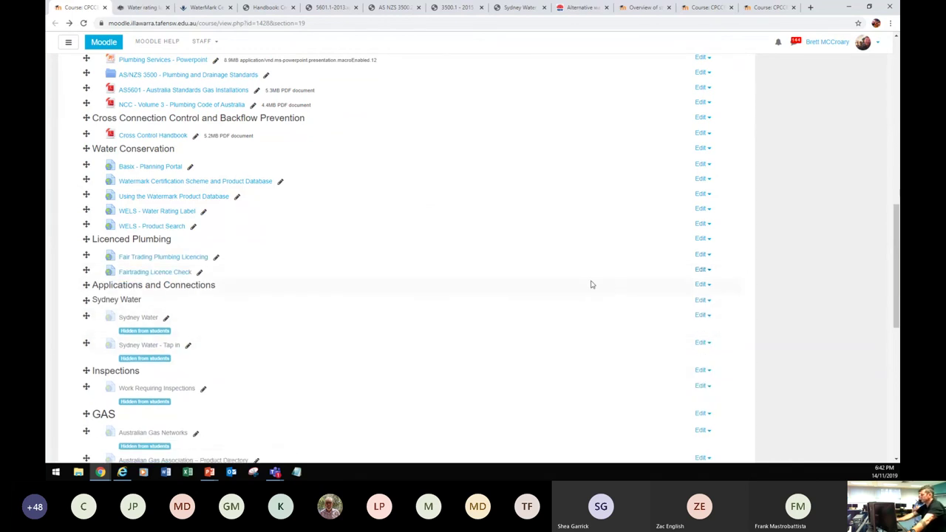
Step: Make the Sydney Water and Sydney Water - Tap in links visible to students under Applications and Connections
{"action": "scroll", "coordinate": [595, 281], "scroll_direction": "down", "scroll_amount": 1}
{"action": "left_click", "coordinate": [701, 271]}
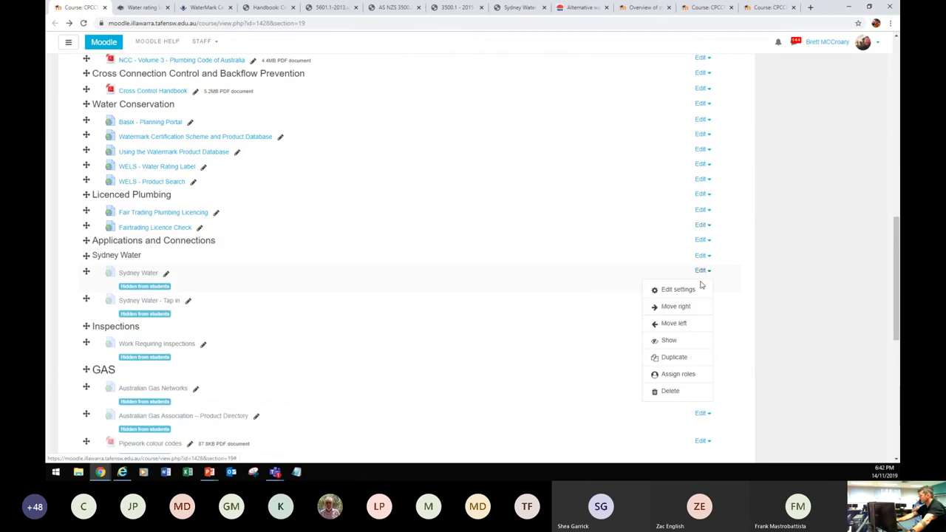
{"action": "left_click", "coordinate": [674, 340]}
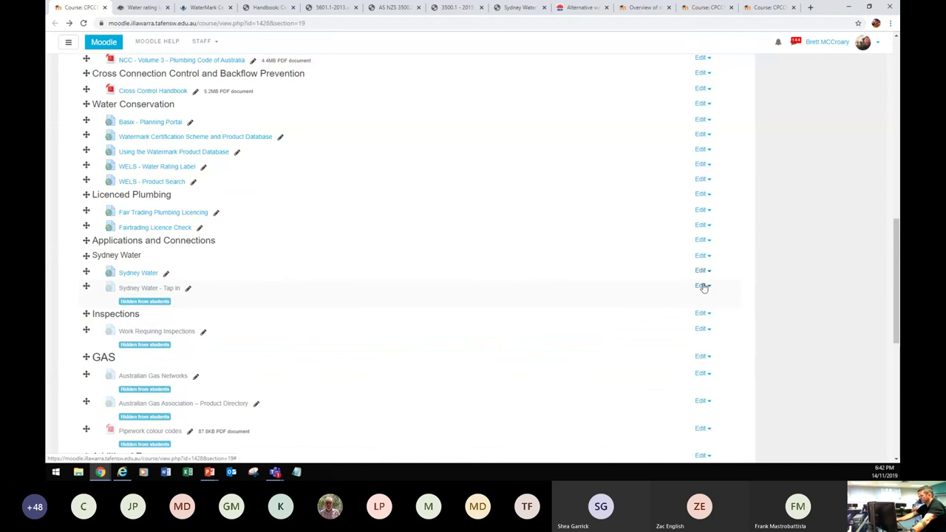
{"action": "left_click", "coordinate": [702, 286]}
{"action": "left_click", "coordinate": [668, 357]}
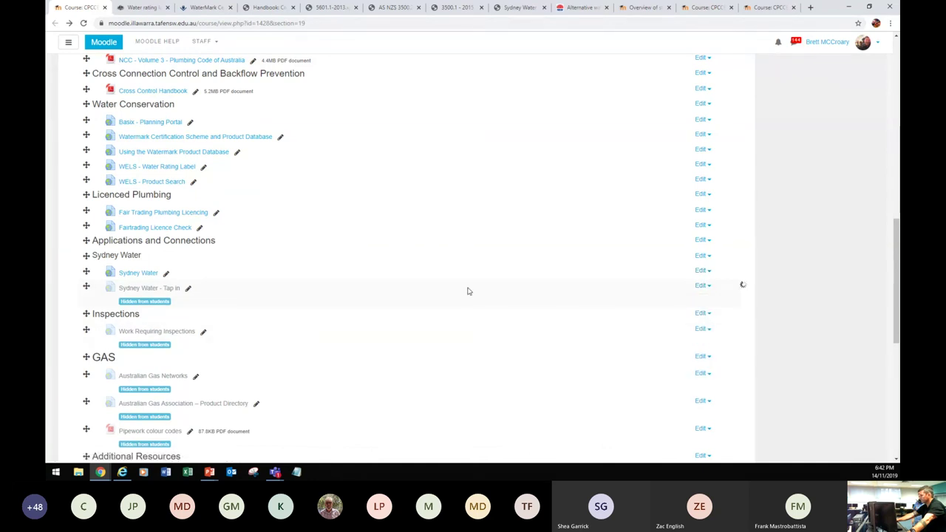
Step: Make the Work Requiring Inspections link visible to students, open its Fair Trading page, and return to the course
{"action": "scroll", "coordinate": [468, 292], "scroll_direction": "down", "scroll_amount": 1}
{"action": "scroll", "coordinate": [468, 291], "scroll_direction": "down", "scroll_amount": 1}
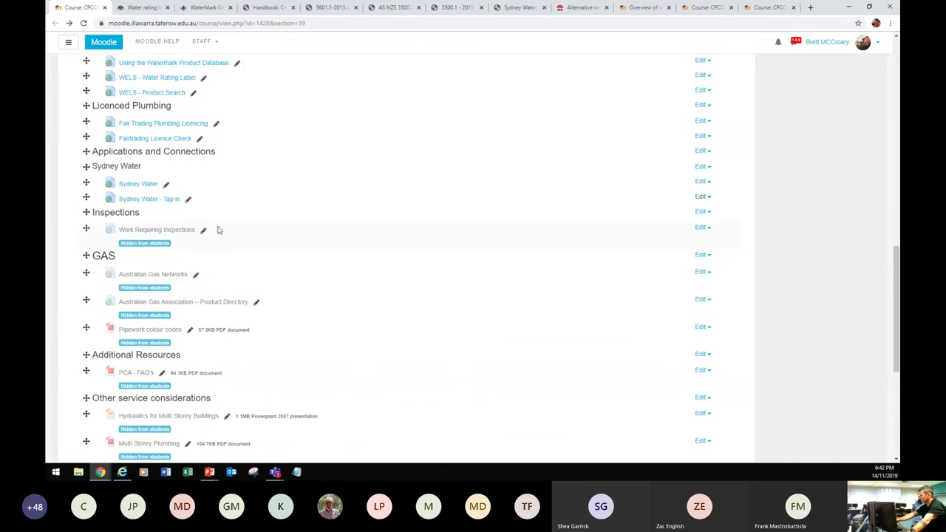
{"action": "left_click", "coordinate": [701, 227]}
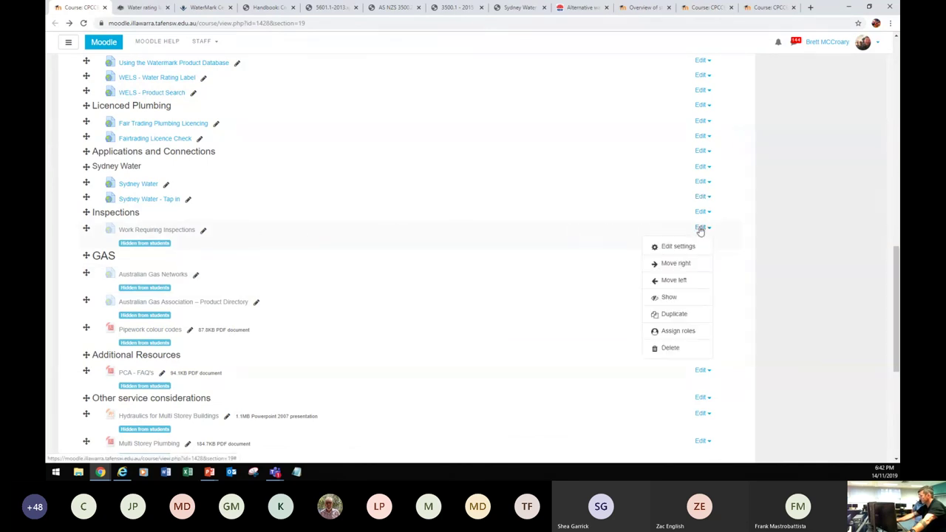
{"action": "left_click", "coordinate": [668, 298]}
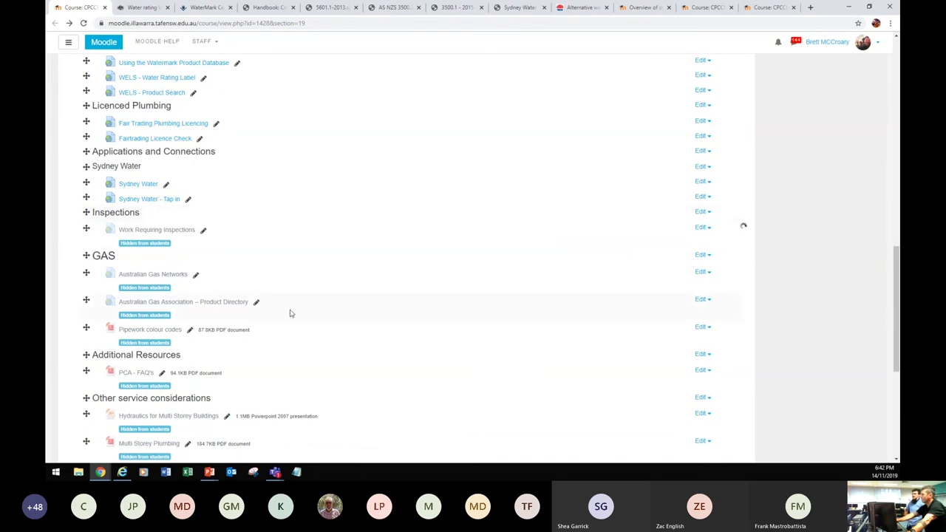
{"action": "left_click", "coordinate": [159, 231]}
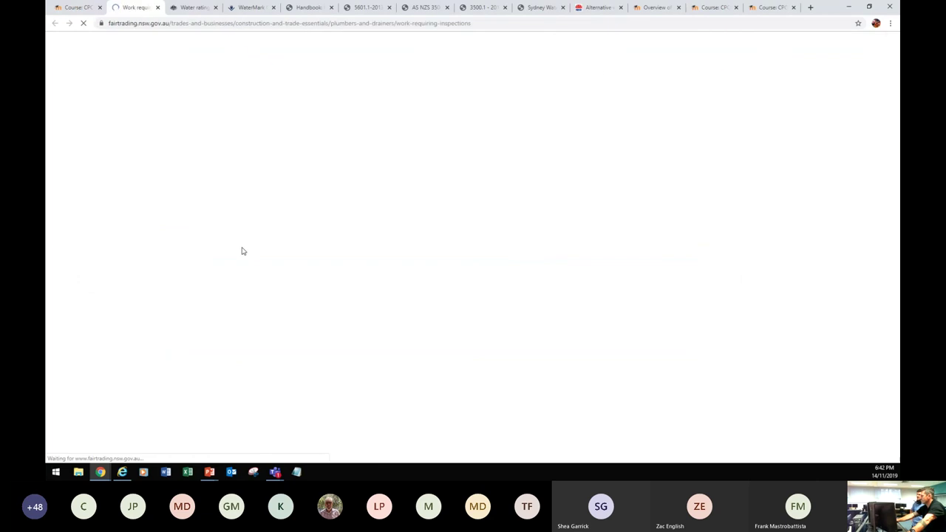
{"action": "left_click", "coordinate": [73, 7]}
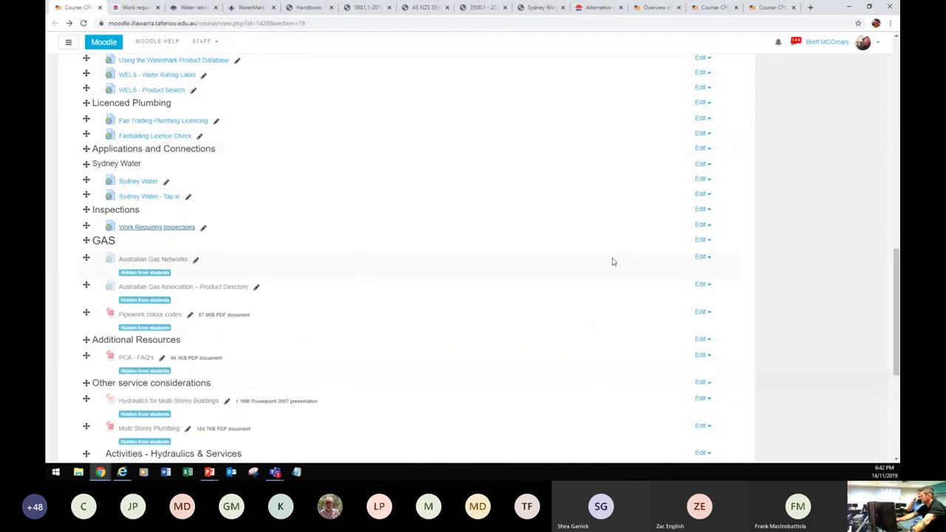
Step: Make the Australian Gas Networks link visible to students, open its website, and return to the course
{"action": "scroll", "coordinate": [650, 251], "scroll_direction": "down", "scroll_amount": 1}
{"action": "left_click", "coordinate": [700, 216]}
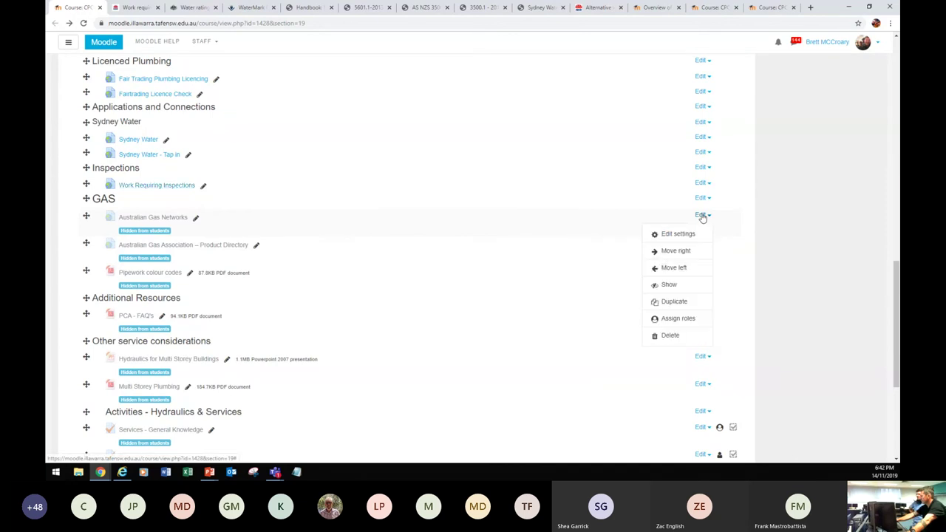
{"action": "left_click", "coordinate": [670, 288]}
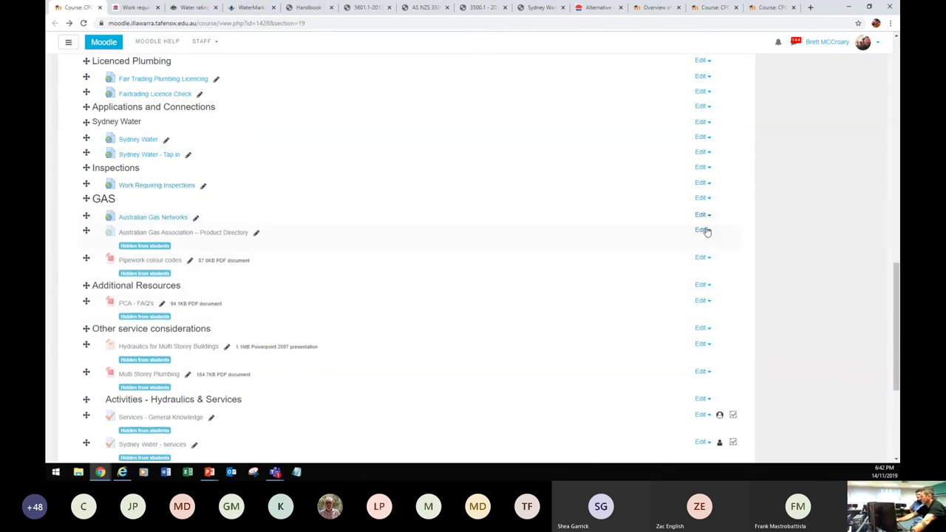
{"action": "left_click", "coordinate": [153, 217]}
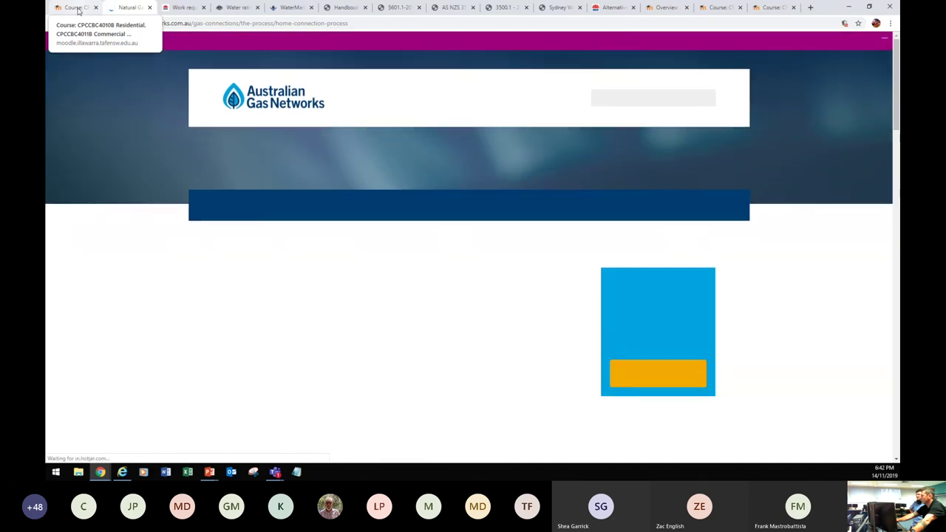
{"action": "left_click", "coordinate": [78, 10]}
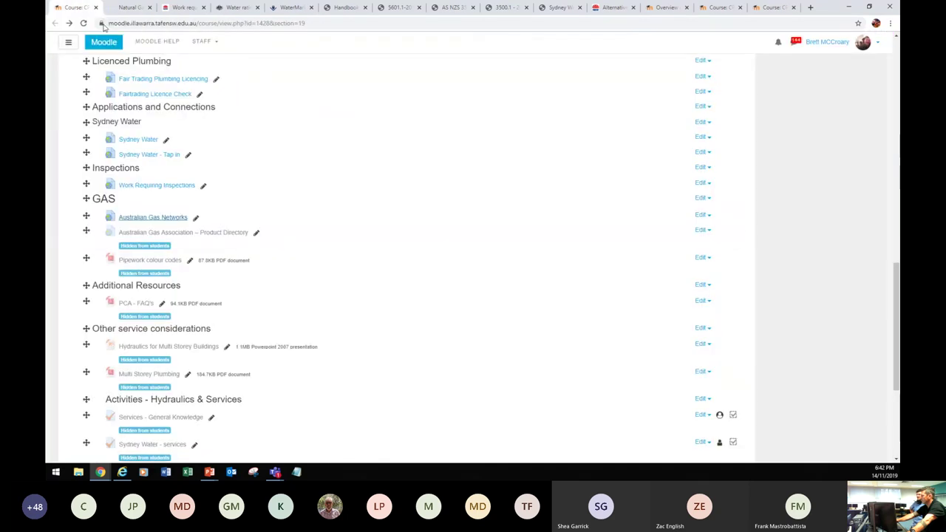
Step: Make the Australian Gas Association – Product Directory and Pipework colour codes visible to students in the GAS section
{"action": "left_click", "coordinate": [702, 229]}
{"action": "left_click", "coordinate": [669, 301]}
{"action": "scroll", "coordinate": [509, 320], "scroll_direction": "down", "scroll_amount": 1}
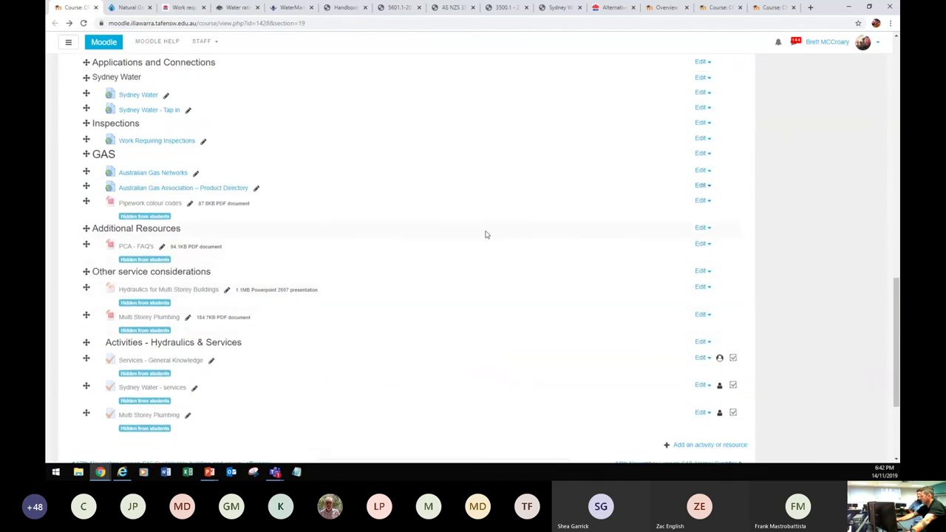
{"action": "left_click", "coordinate": [701, 200]}
{"action": "left_click", "coordinate": [669, 272]}
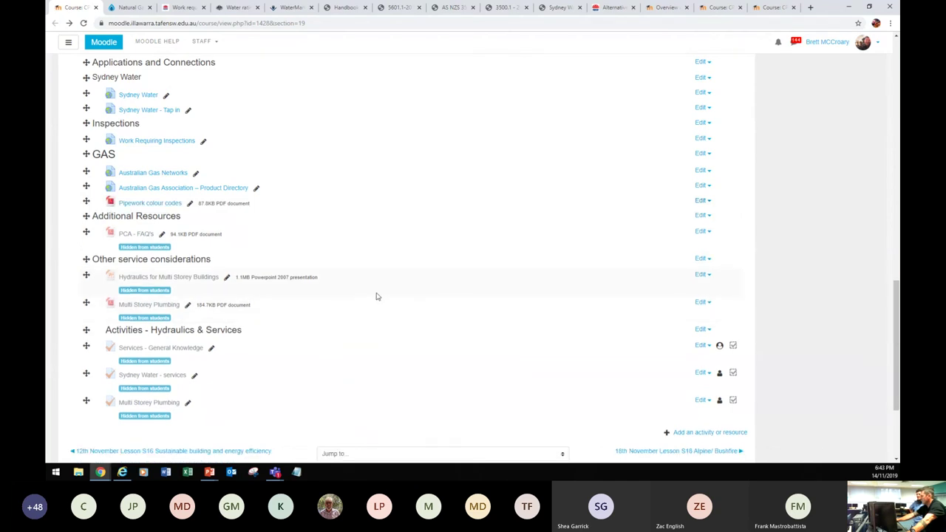
Step: View the Pipework colour codes PDF and, back in the course, make PCA - FAQ's visible to students under Additional Resources
{"action": "left_click", "coordinate": [148, 204]}
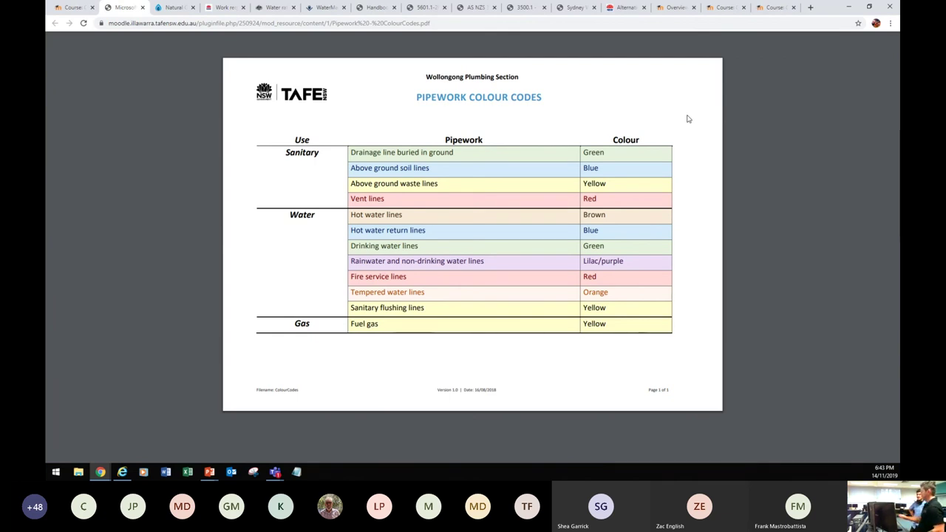
{"action": "left_click", "coordinate": [73, 8]}
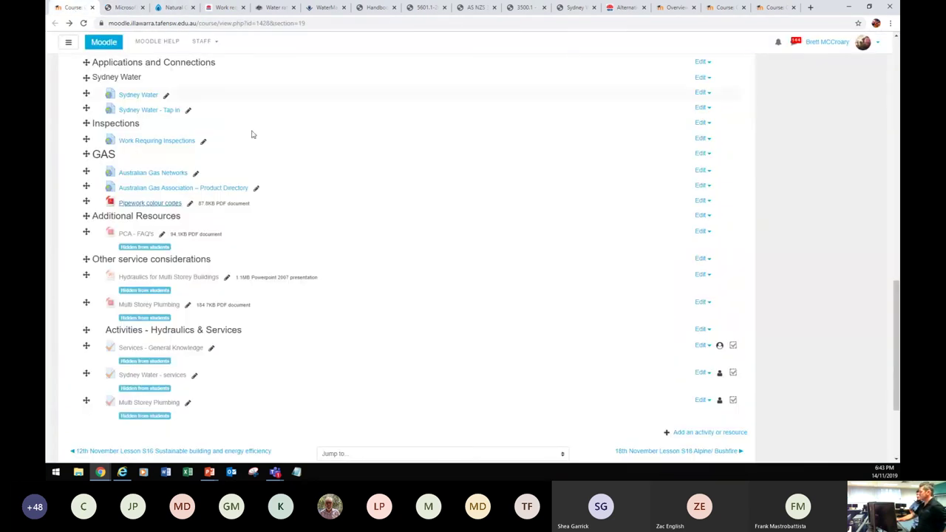
{"action": "left_click", "coordinate": [702, 232]}
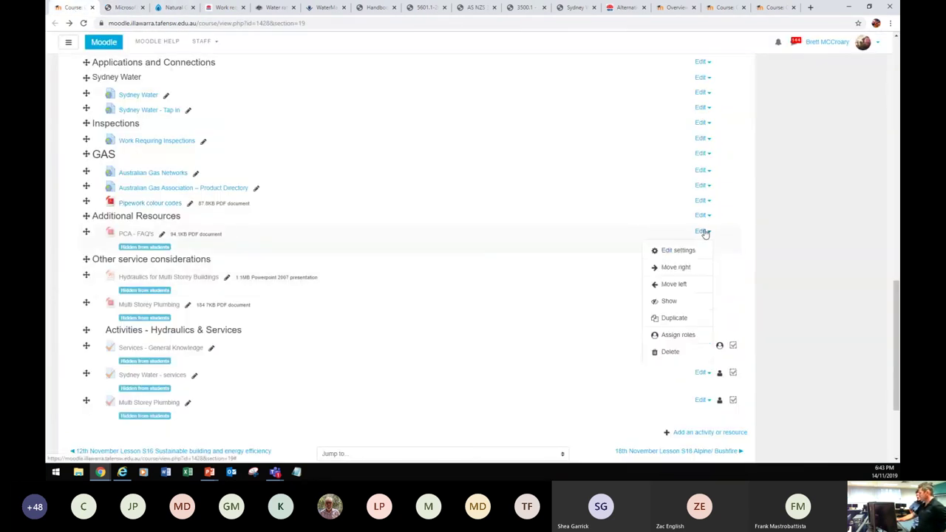
{"action": "left_click", "coordinate": [669, 302]}
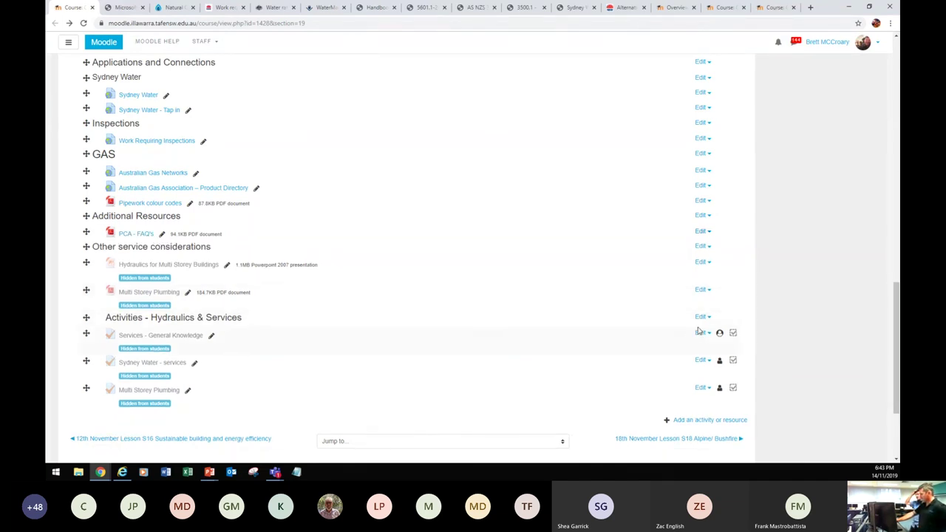
Step: Make Hydraulics for Multi Storey Buildings and the Multi Storey Plumbing PDF visible to students under Other service considerations
{"action": "left_click", "coordinate": [702, 263]}
{"action": "left_click", "coordinate": [673, 332]}
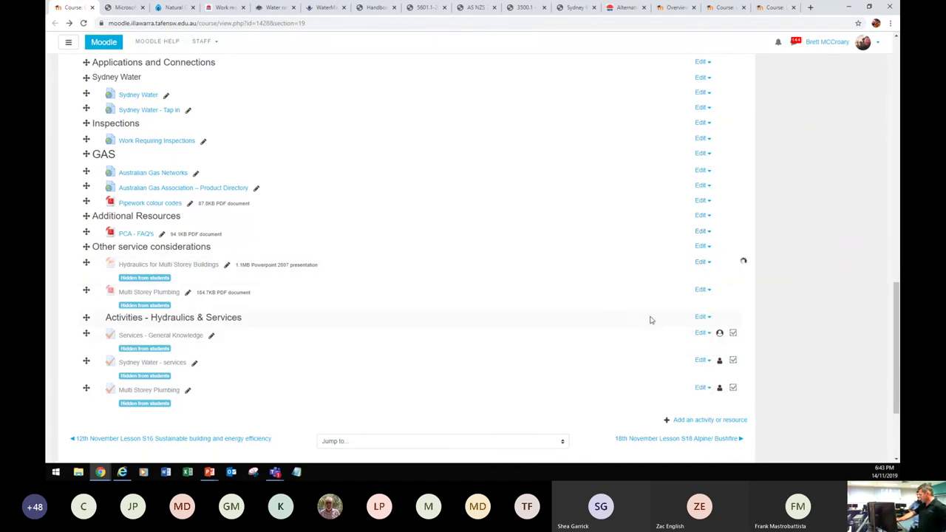
{"action": "left_click", "coordinate": [702, 278]}
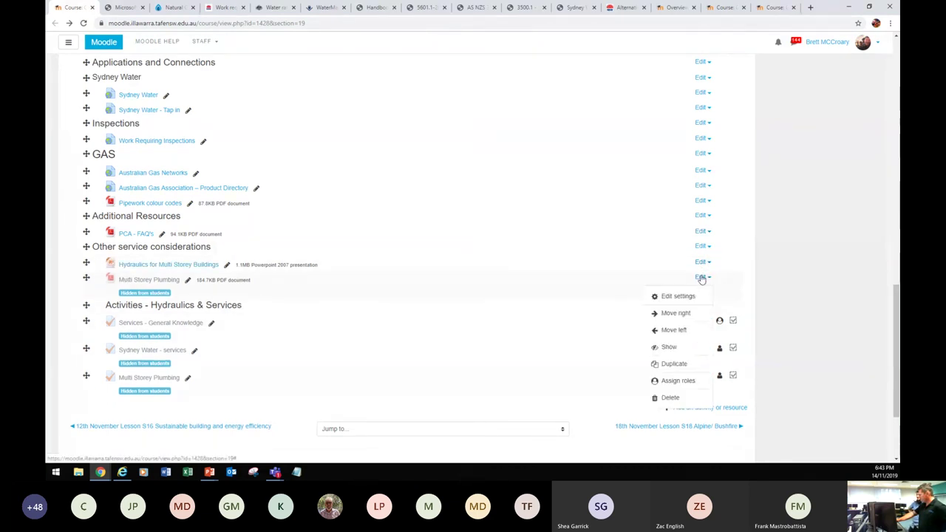
{"action": "left_click", "coordinate": [670, 346]}
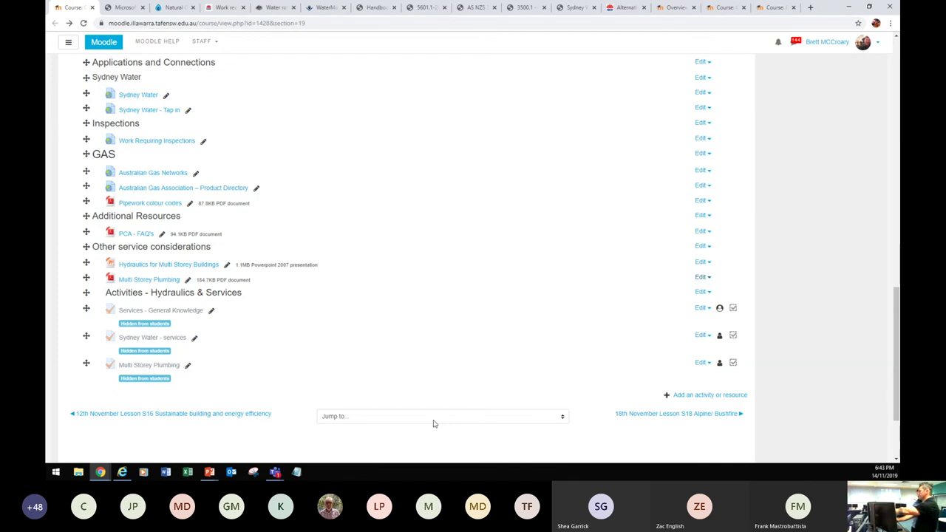
Step: Make the Services - General Knowledge, Sydney Water - services and Multi Storey Plumbing quizzes visible to students under Activities - Hydraulics & Services
{"action": "left_click", "coordinate": [701, 309]}
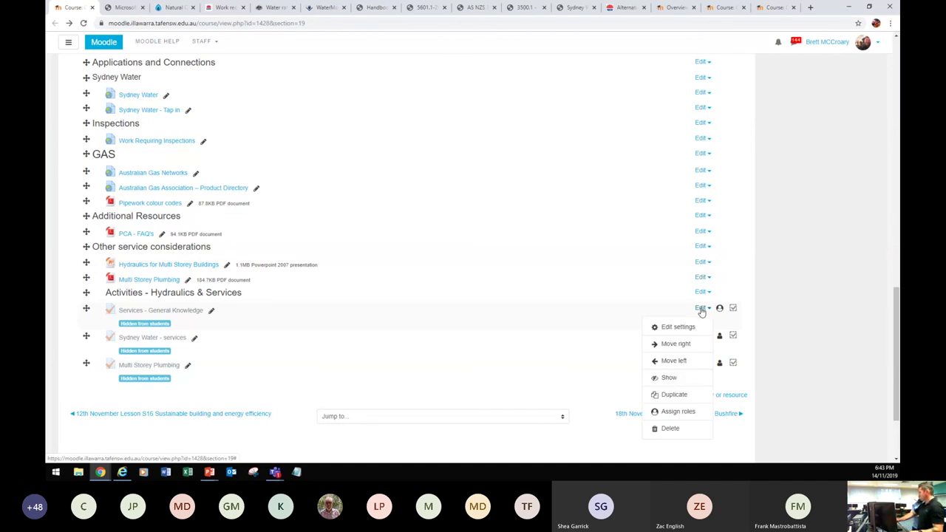
{"action": "left_click", "coordinate": [672, 377]}
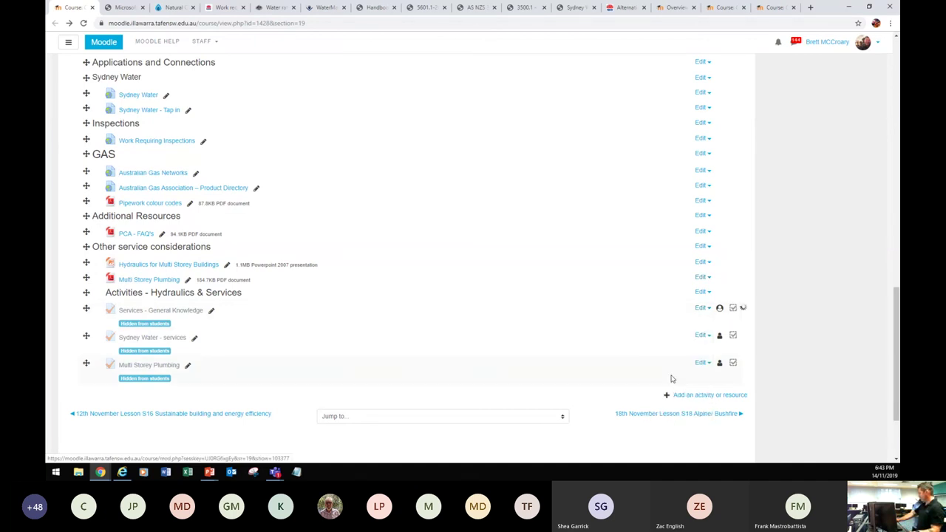
{"action": "left_click", "coordinate": [701, 323]}
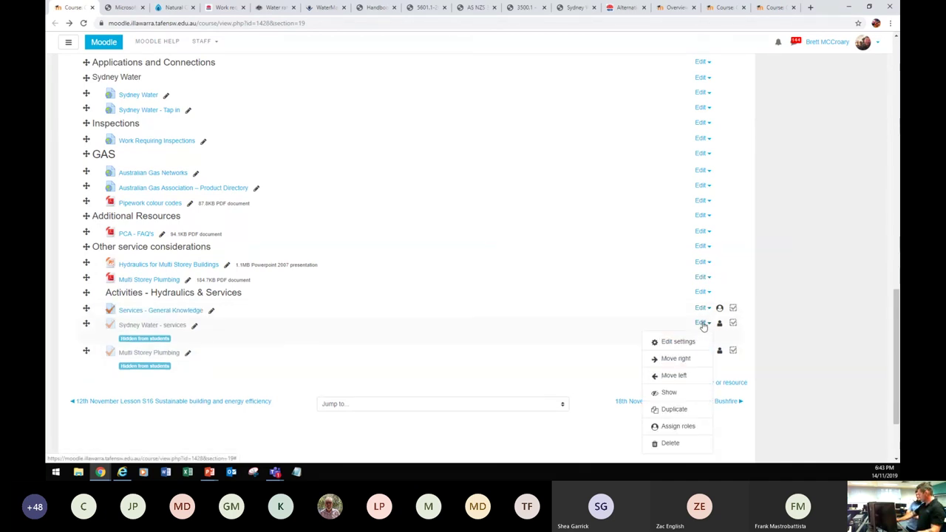
{"action": "left_click", "coordinate": [674, 392]}
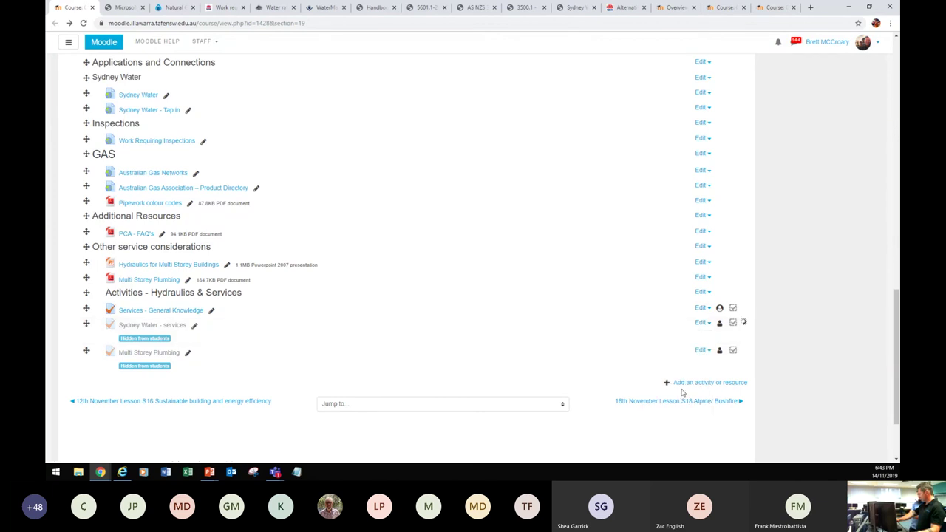
{"action": "left_click", "coordinate": [700, 337]}
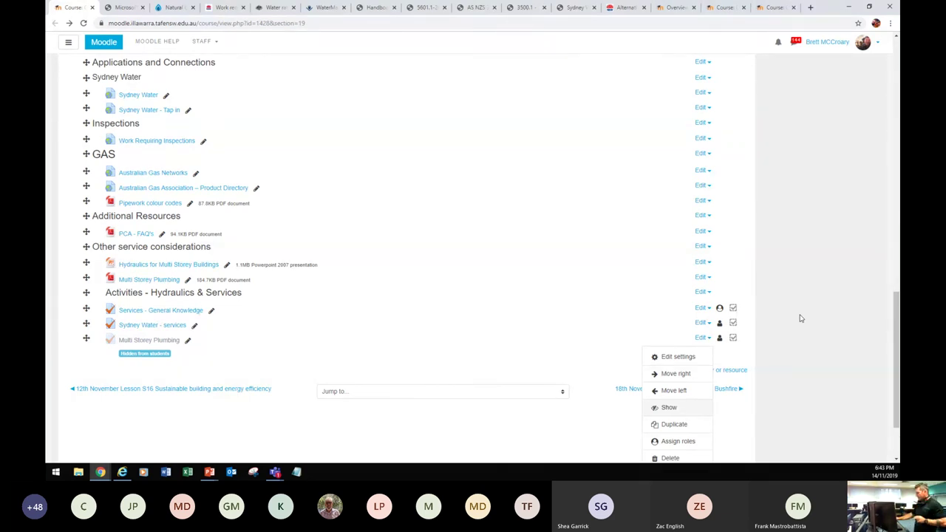
{"action": "left_click", "coordinate": [667, 409]}
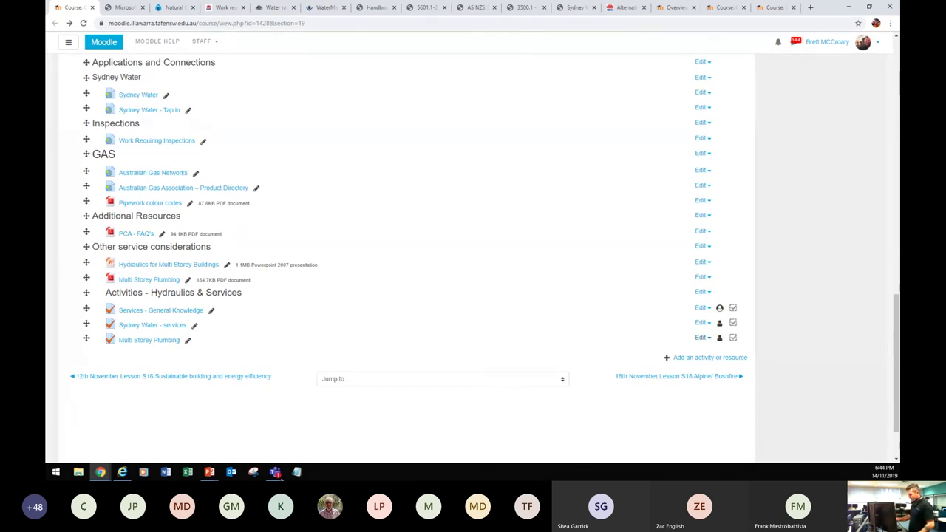
Step: Check Teams, and view the Services - General Knowledge and Multi Storey Plumbing quiz pages, returning to the course after each
{"action": "left_click", "coordinate": [275, 472]}
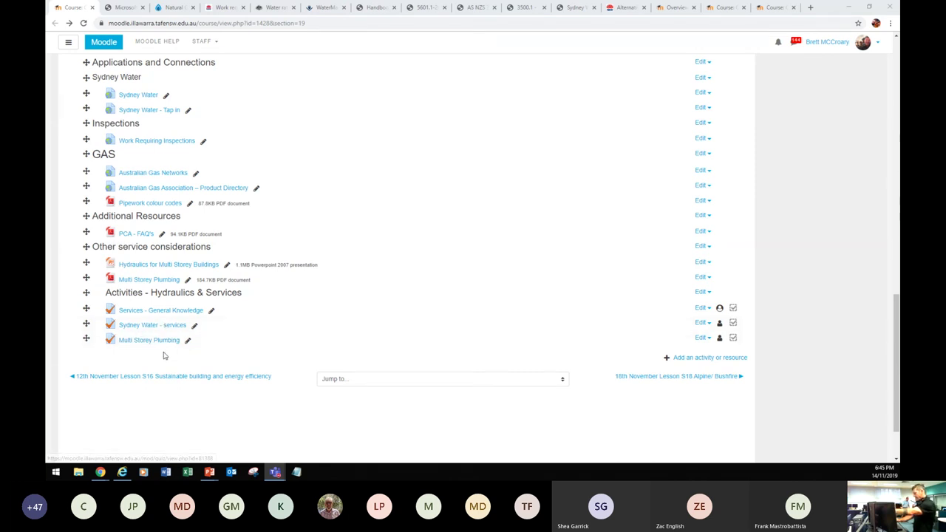
{"action": "left_click", "coordinate": [165, 312]}
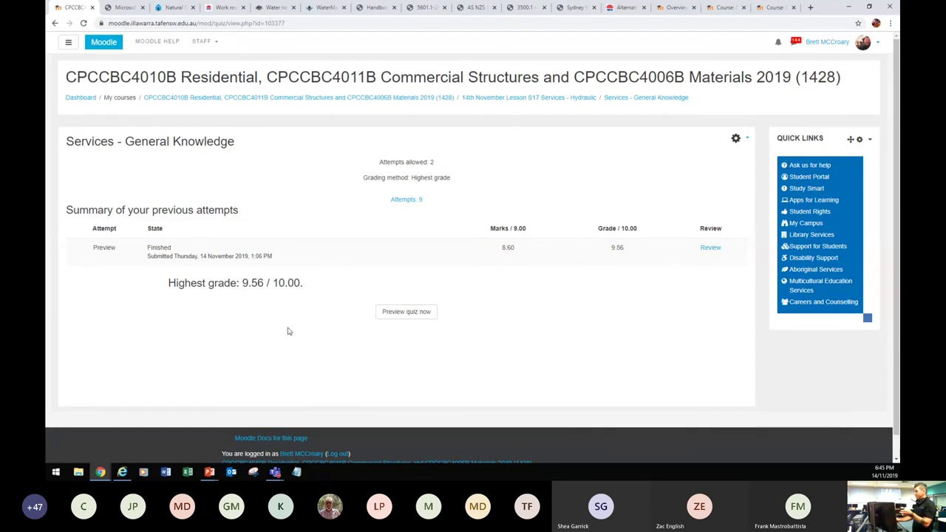
{"action": "left_click", "coordinate": [54, 23]}
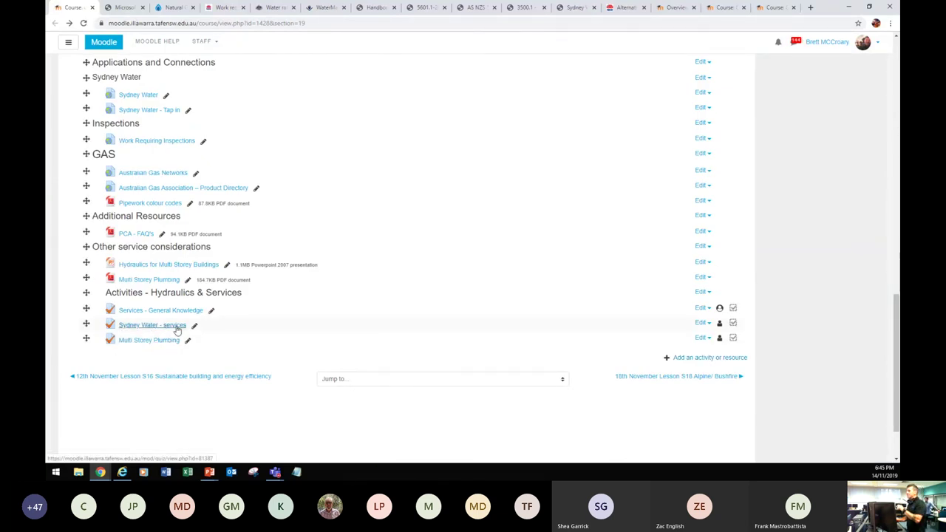
{"action": "left_click", "coordinate": [135, 343]}
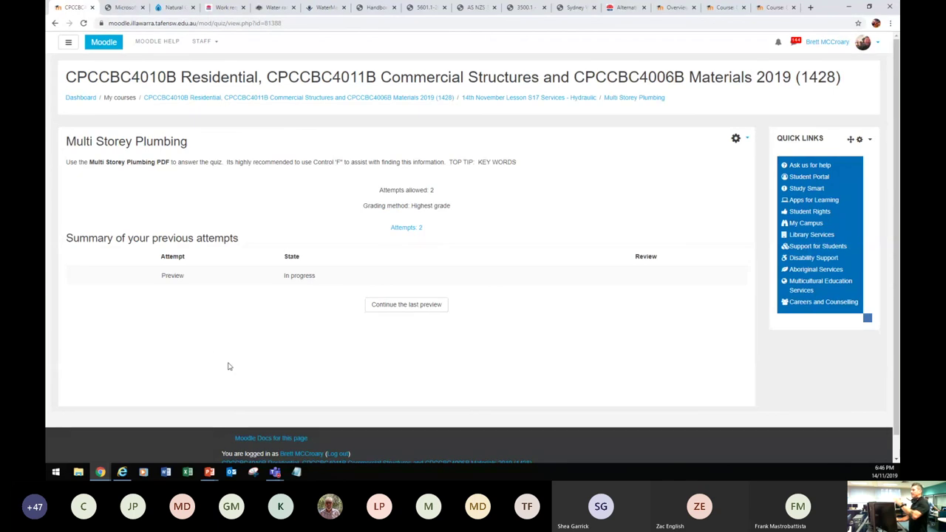
{"action": "key", "text": "alt+Left"}
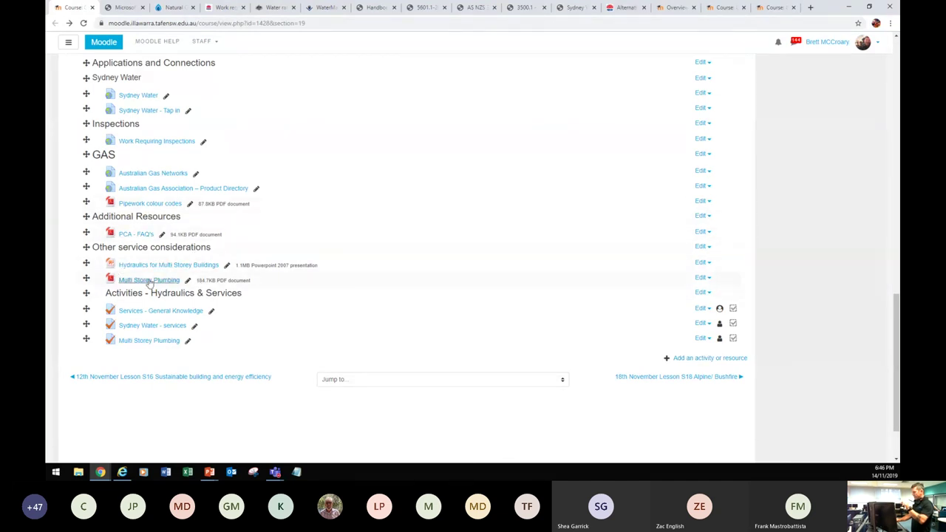
Step: Reopen the Multi Storey Plumbing quiz page and highlight the Control 'F' search tip in its instructions
{"action": "left_click", "coordinate": [146, 342]}
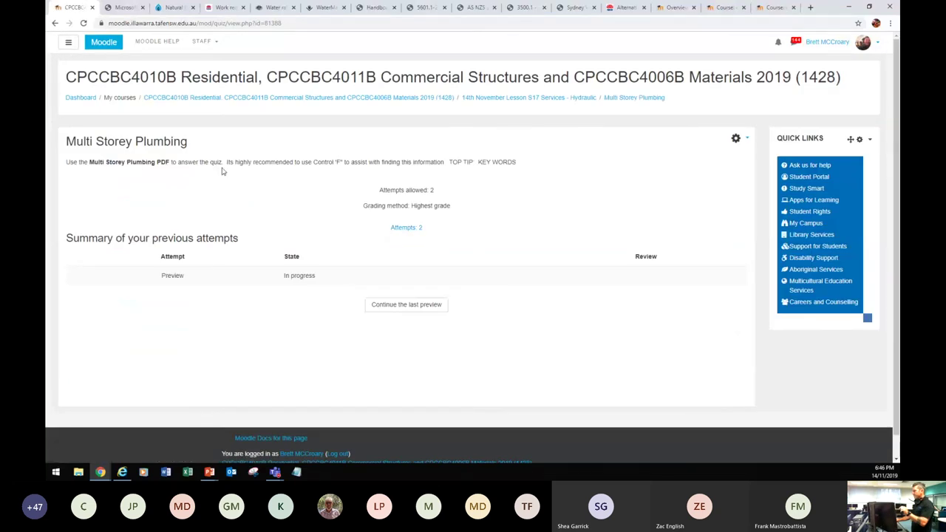
{"action": "left_click_drag", "start_coordinate": [224, 162], "coordinate": [345, 163]}
{"action": "left_click", "coordinate": [314, 164]}
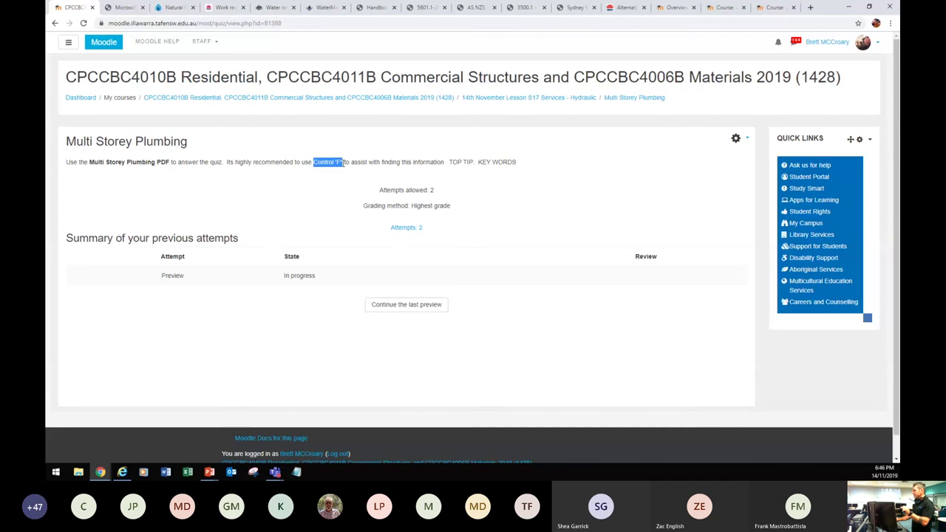